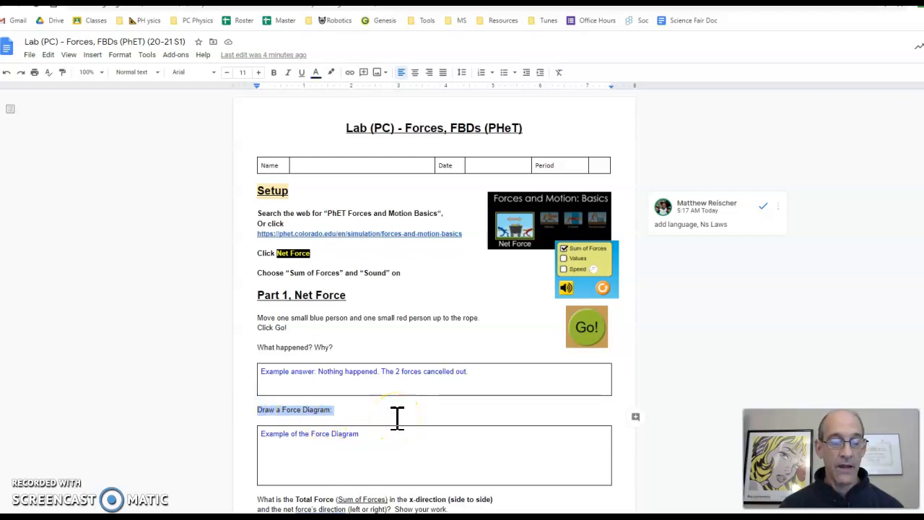
Insert a new drawing in the answer box below the line "Example of the Force Diagram"
click(358, 448)
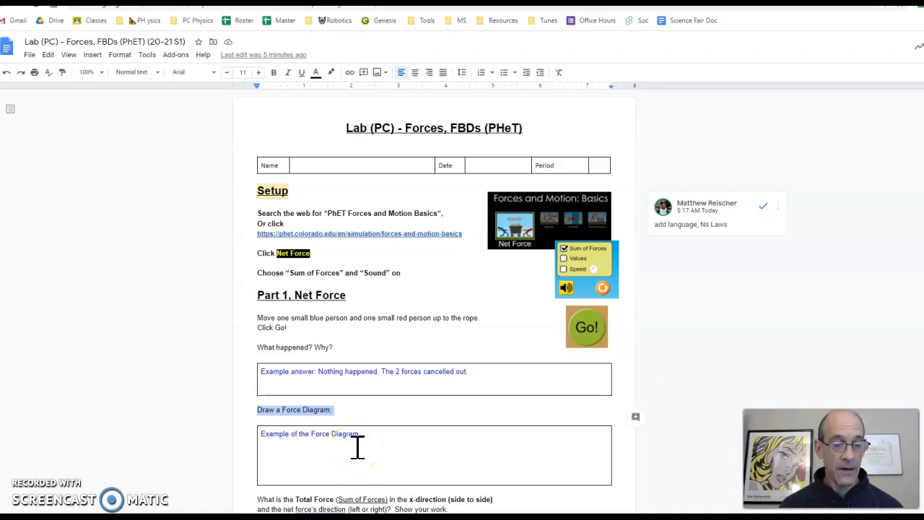
click(356, 447)
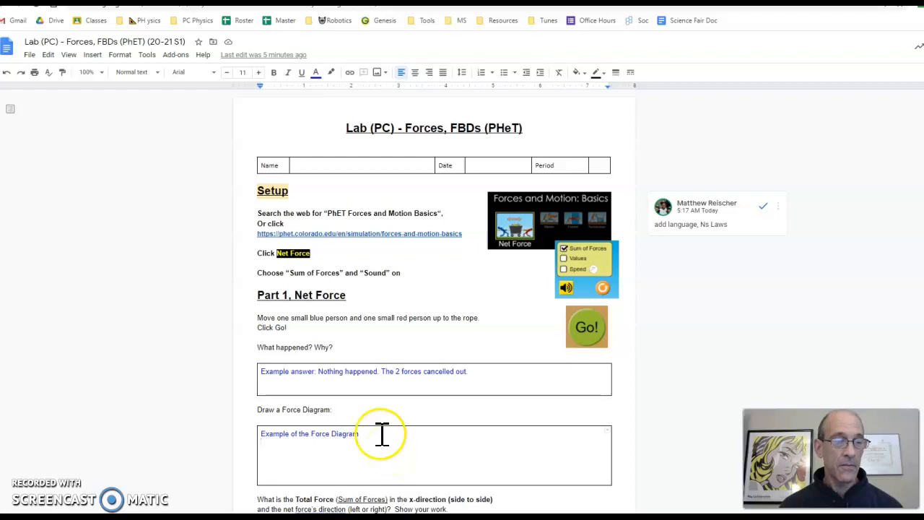
click(92, 55)
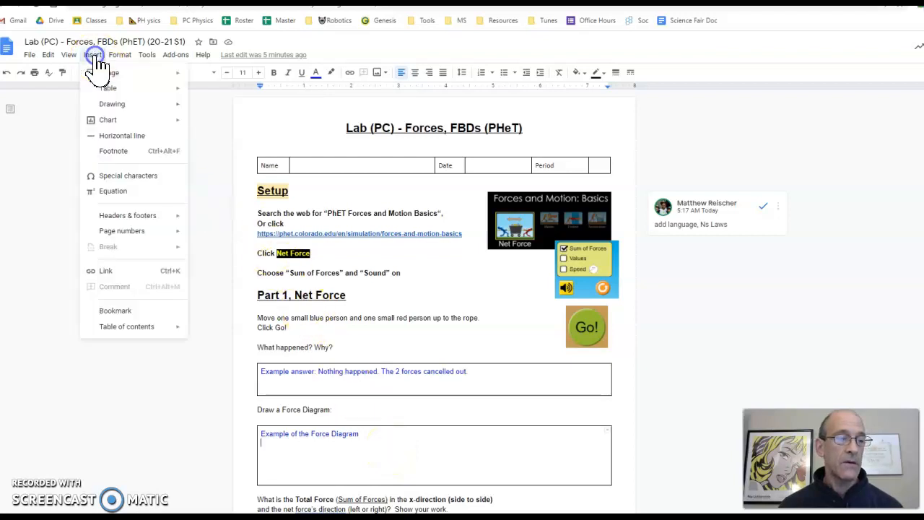
click(114, 103)
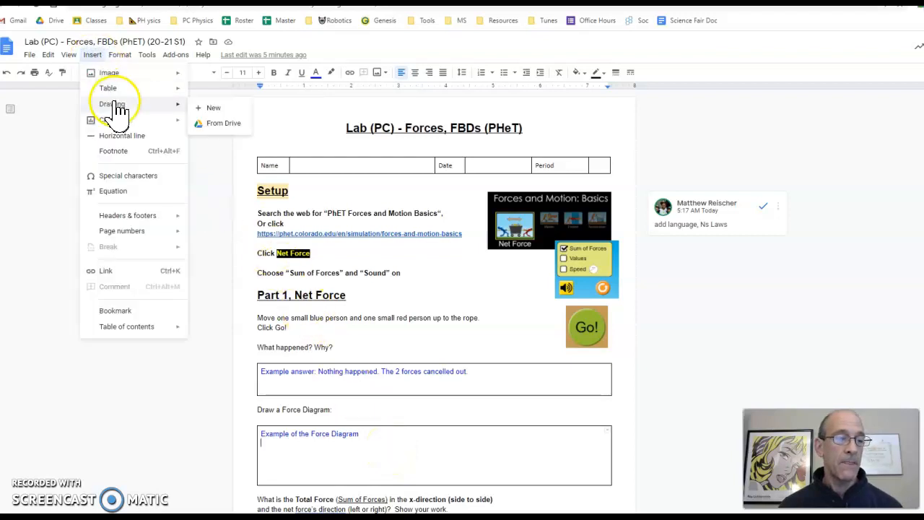
click(215, 108)
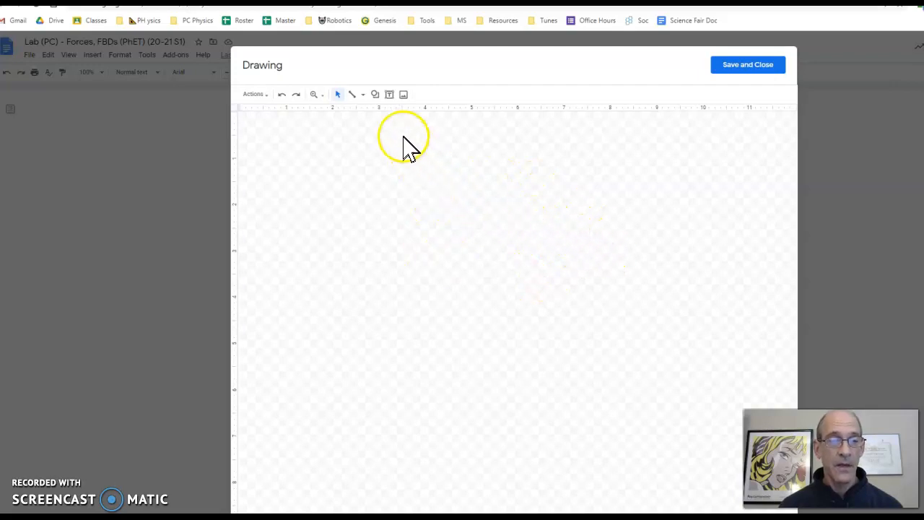
Draw a small circle near the middle of the drawing canvas to represent the object
click(376, 96)
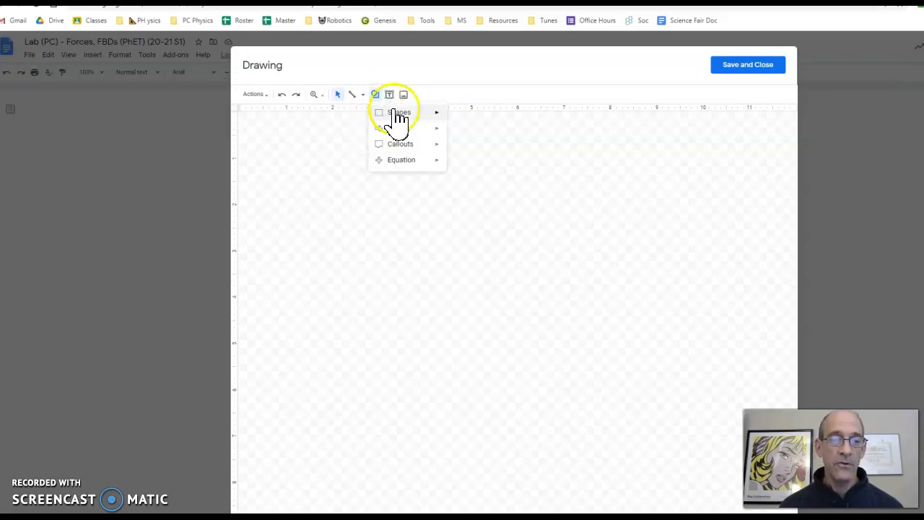
mouse_move(397, 115)
click(455, 136)
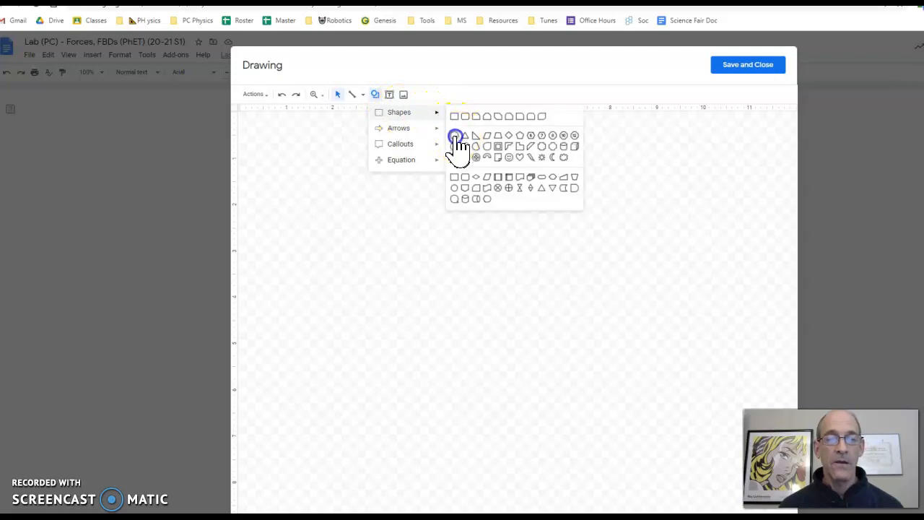
drag(491, 279, 522, 308)
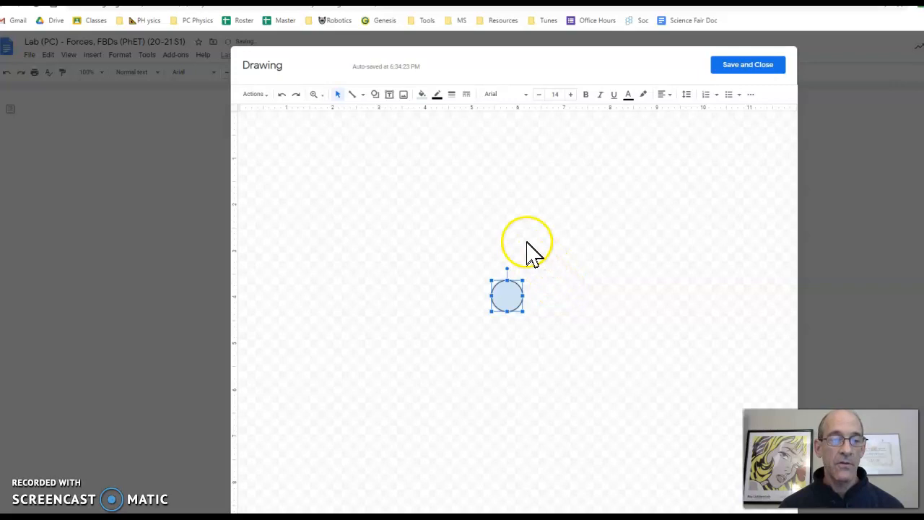
Draw a horizontal arrow starting at the circle's right edge and pointing right, several circle widths long
click(363, 94)
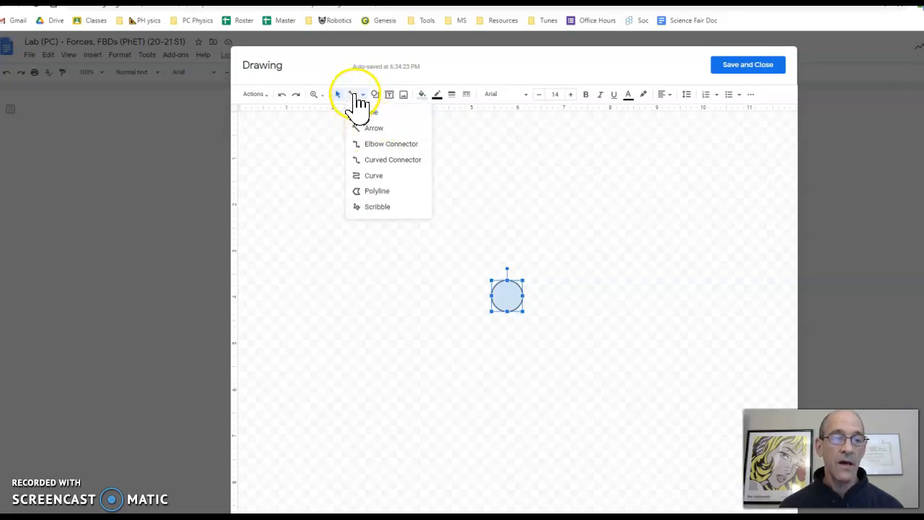
click(377, 129)
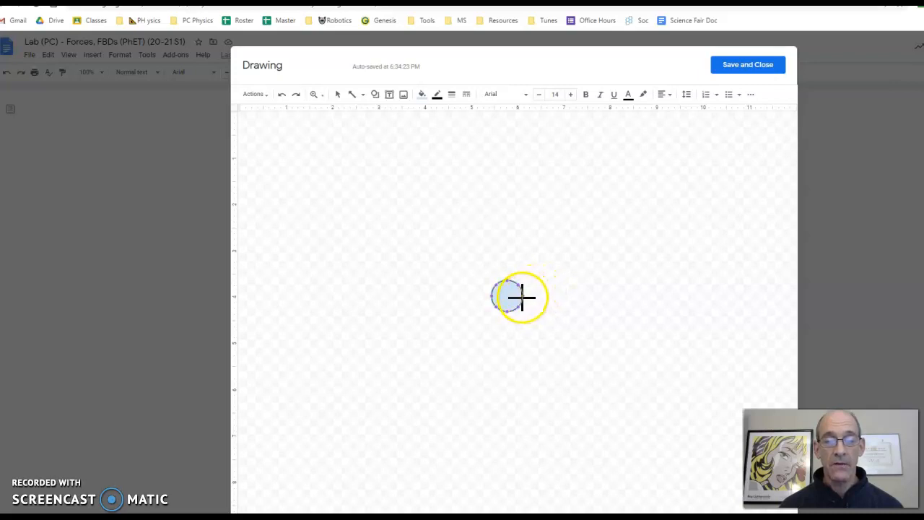
drag(521, 297, 632, 297)
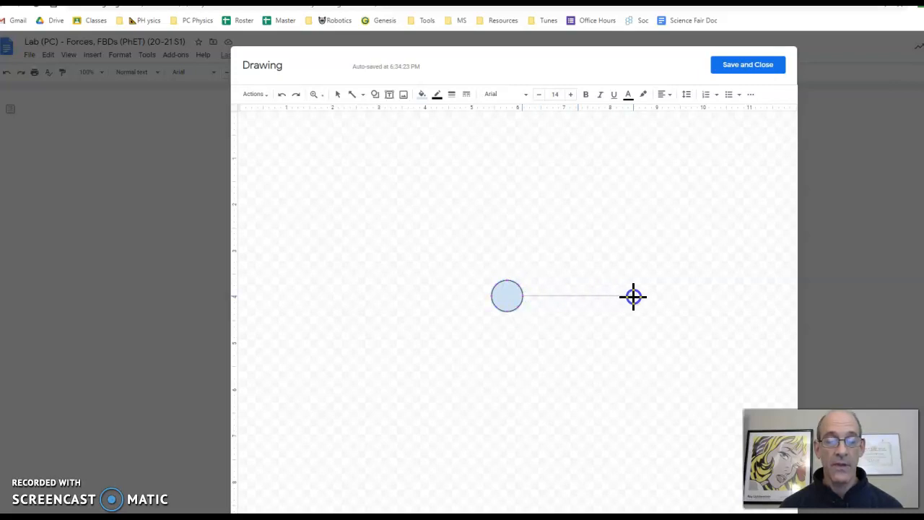
mouse_move(633, 296)
mouse_down()
mouse_move(633, 274)
mouse_move(636, 316)
mouse_move(633, 266)
mouse_move(638, 297)
mouse_move(637, 278)
mouse_move(638, 287)
mouse_up()
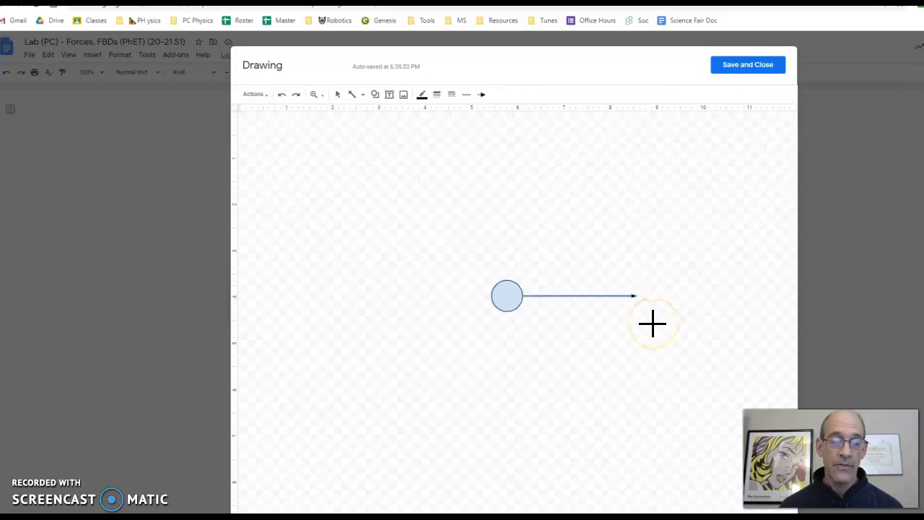
Format the right-pointing arrow with a 3px line weight and a red line colour
click(601, 310)
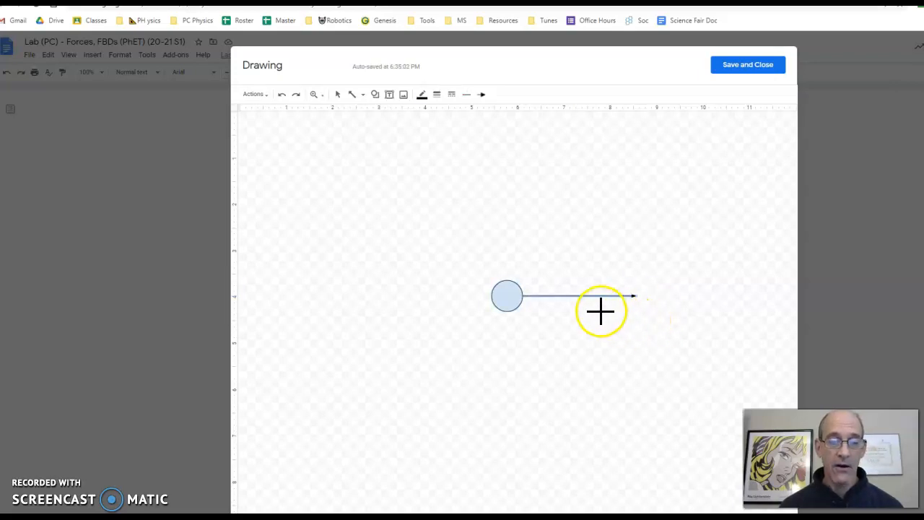
click(436, 95)
click(455, 145)
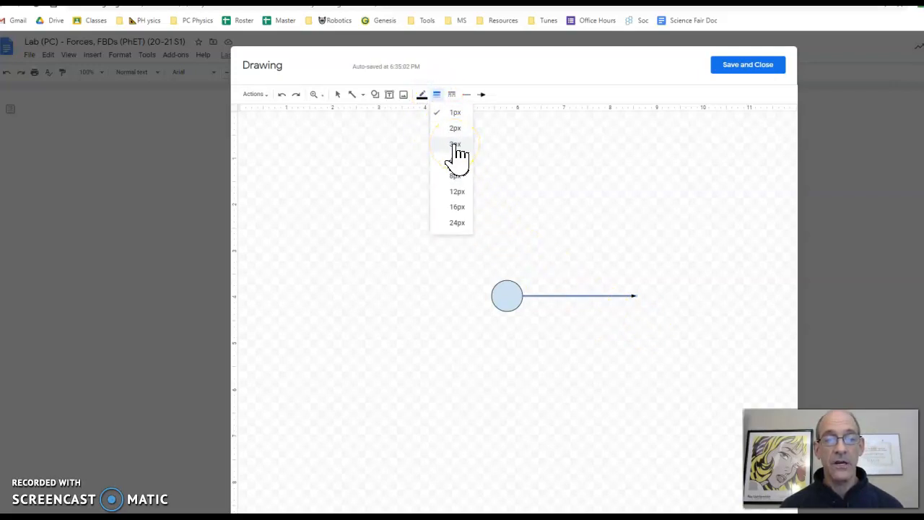
click(439, 97)
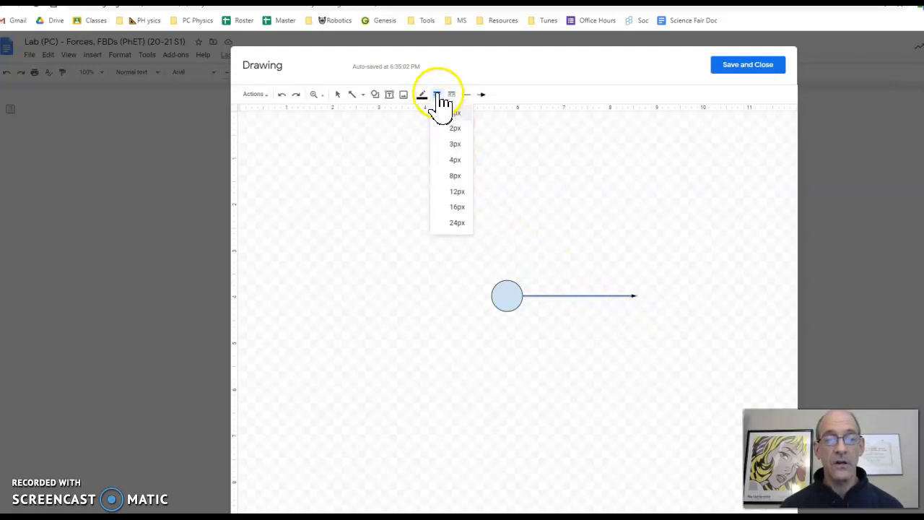
click(454, 145)
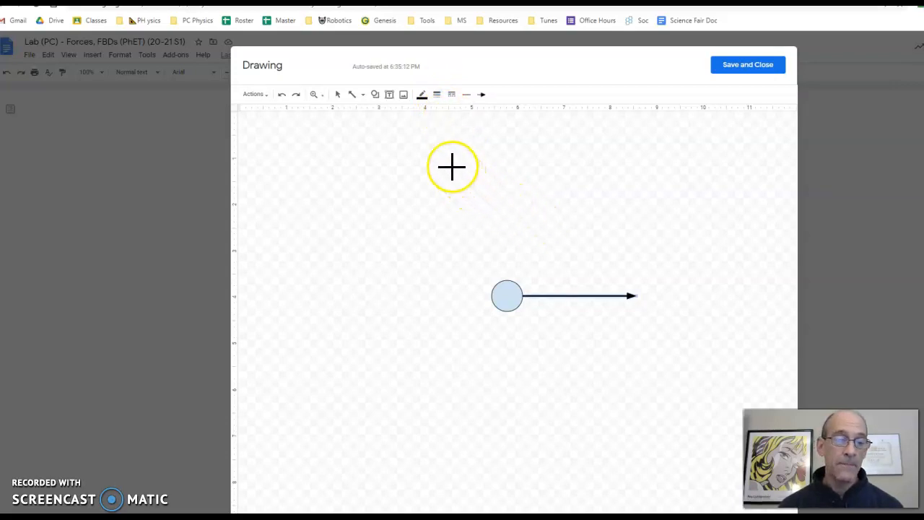
click(444, 101)
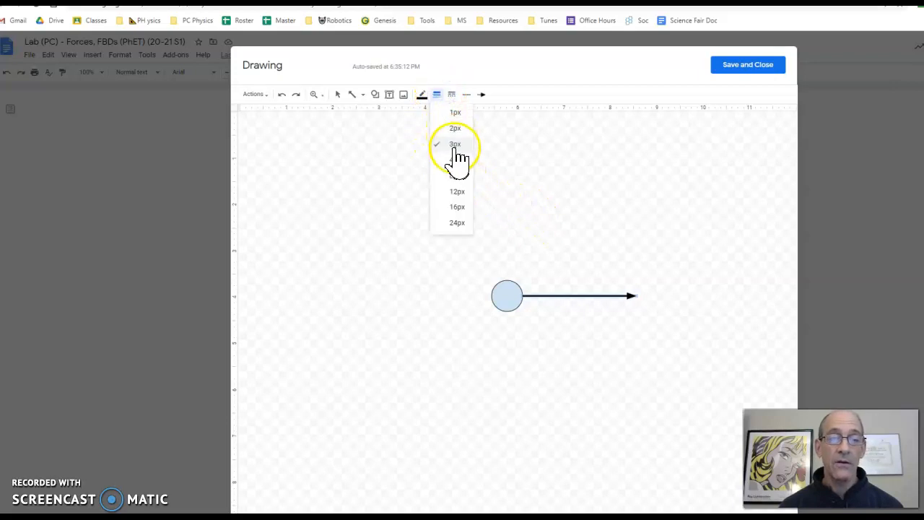
click(422, 94)
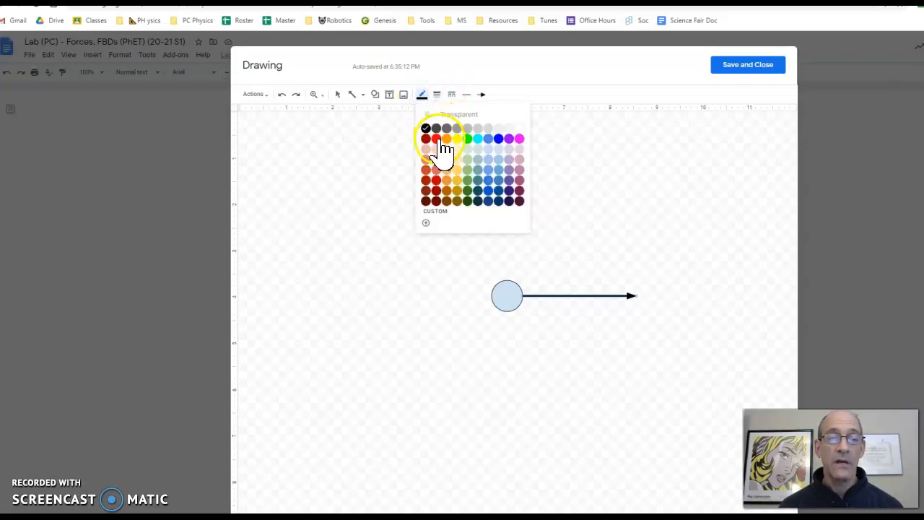
click(440, 142)
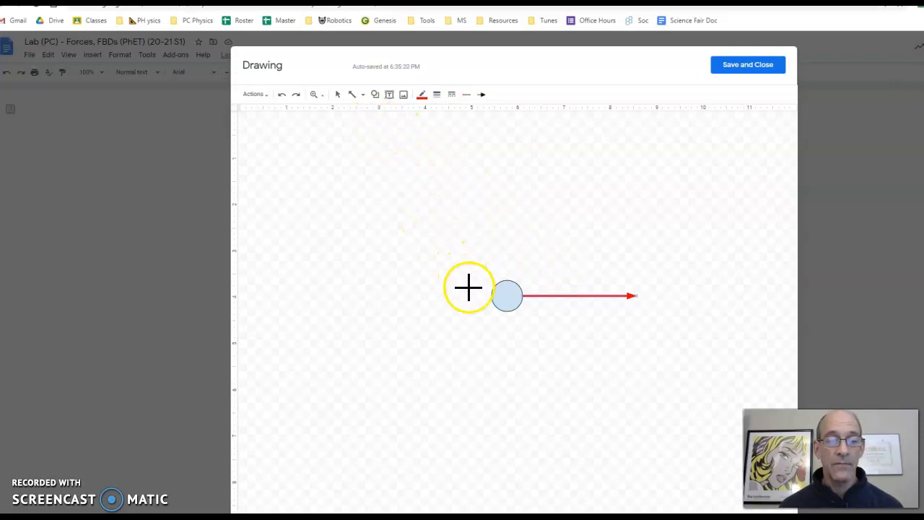
Draw a second horizontal arrow from the circle's left edge pointing left and colour it blue
click(498, 299)
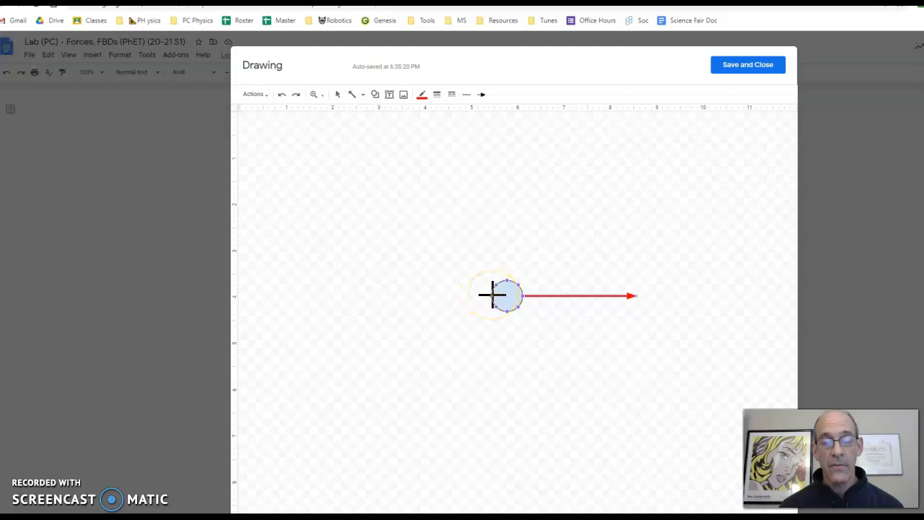
drag(492, 294, 427, 296)
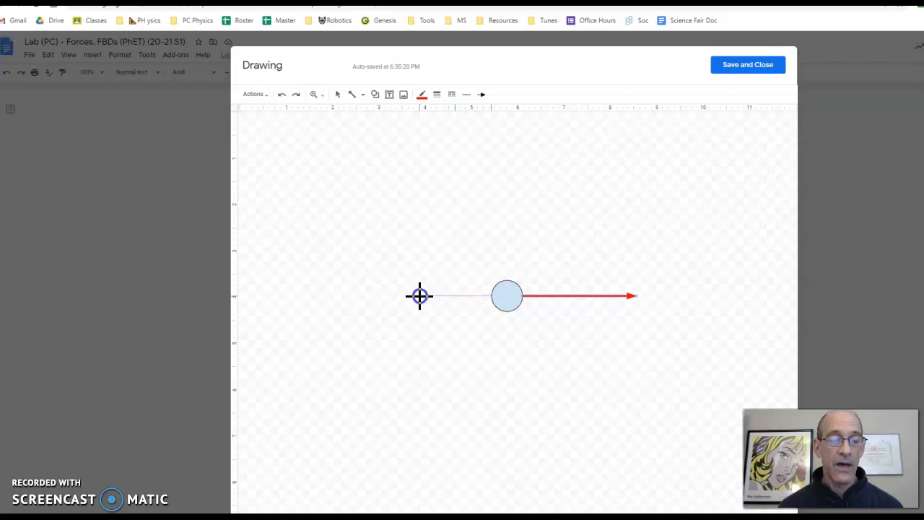
drag(419, 295, 409, 296)
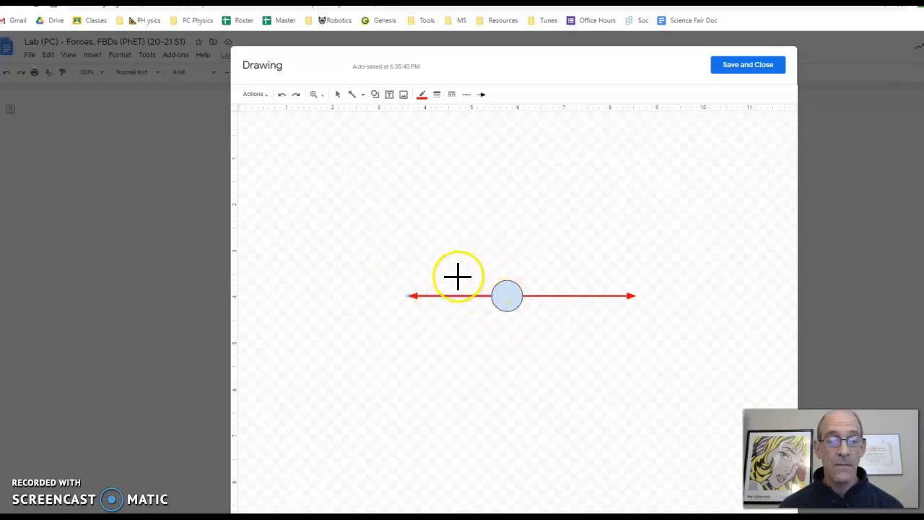
click(421, 95)
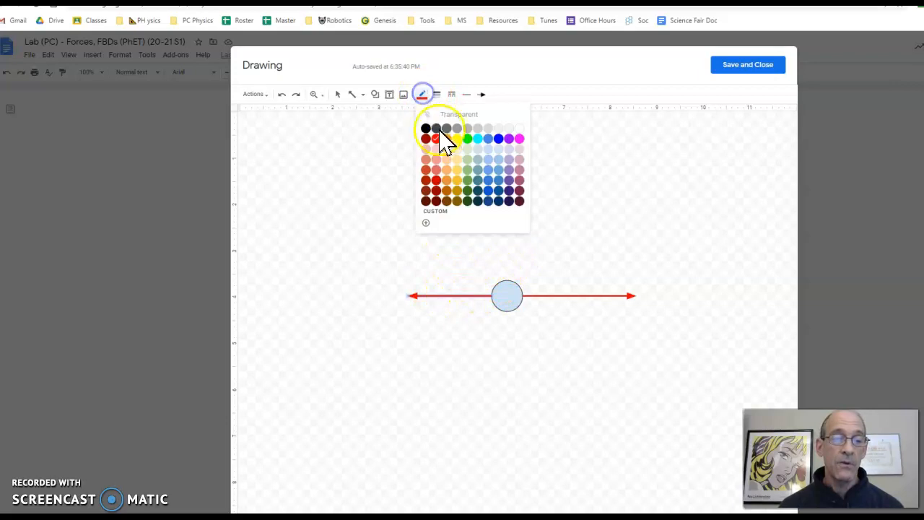
click(498, 139)
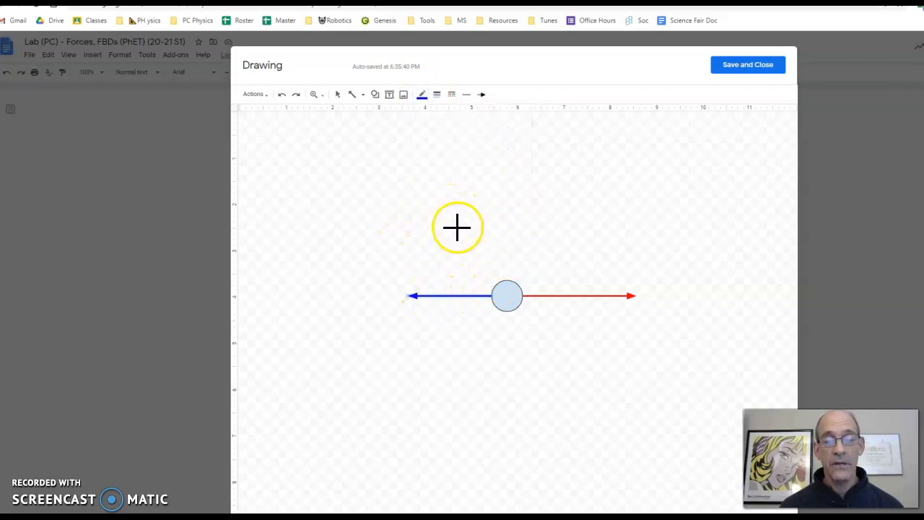
Lengthen the blue arrow to the left until it is about as long as the red arrow
click(337, 94)
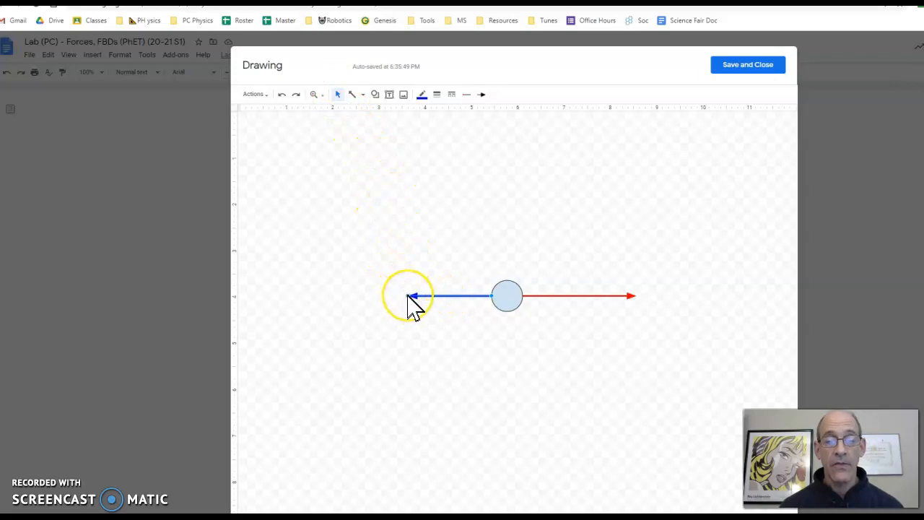
click(408, 296)
drag(408, 294, 387, 293)
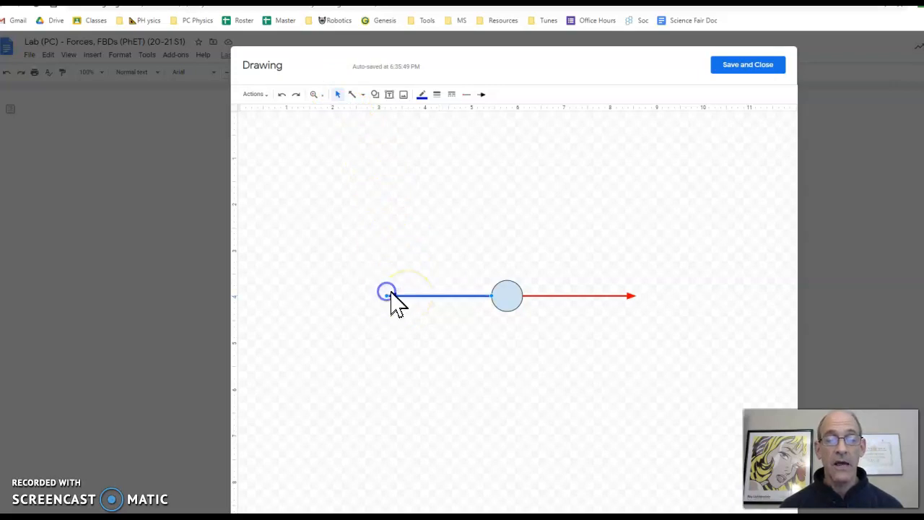
click(429, 320)
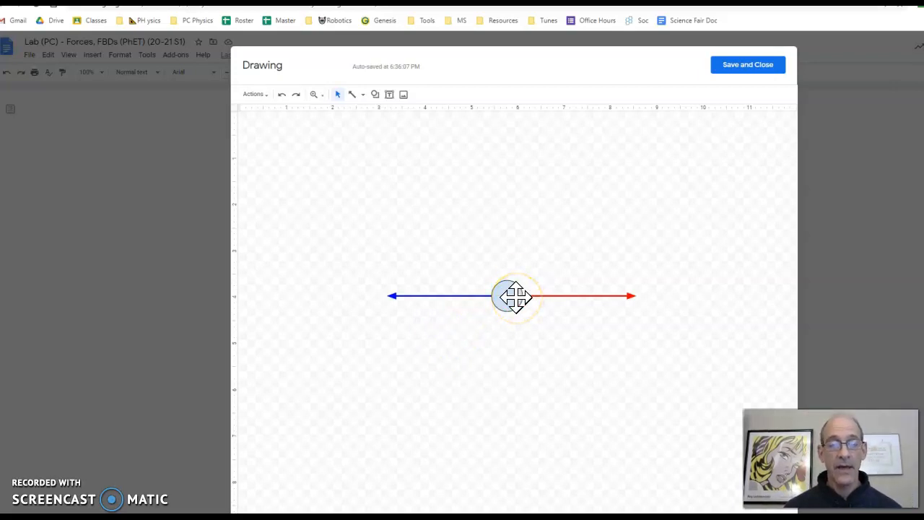
Add a text box reading "Ftension = 50 N" below each of the blue and red arrows
click(390, 94)
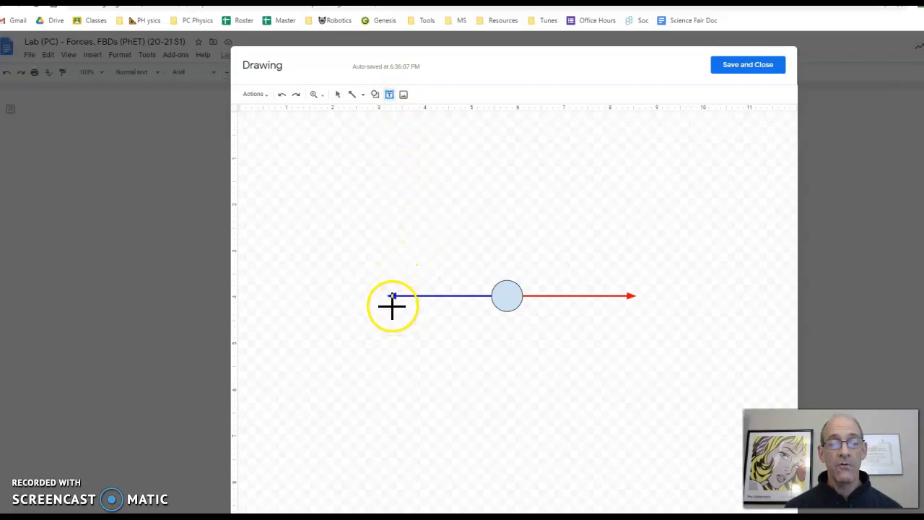
drag(392, 305, 479, 332)
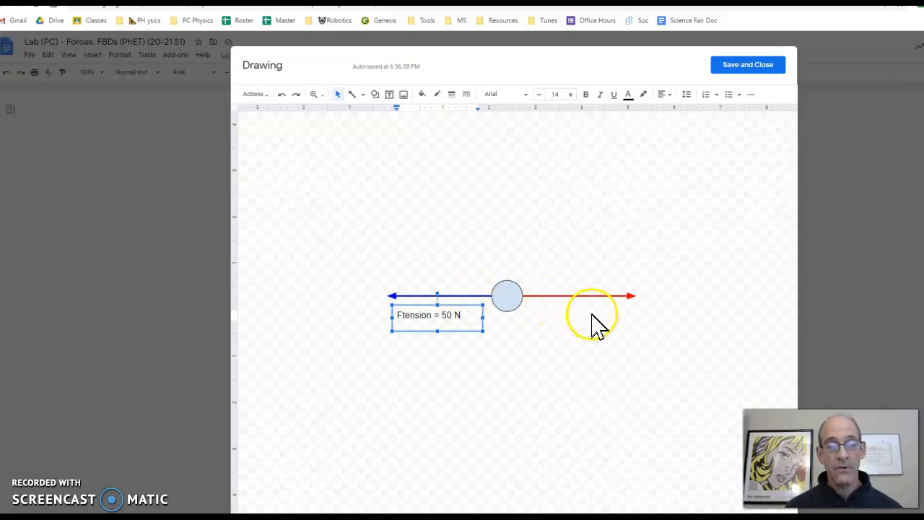
click(389, 95)
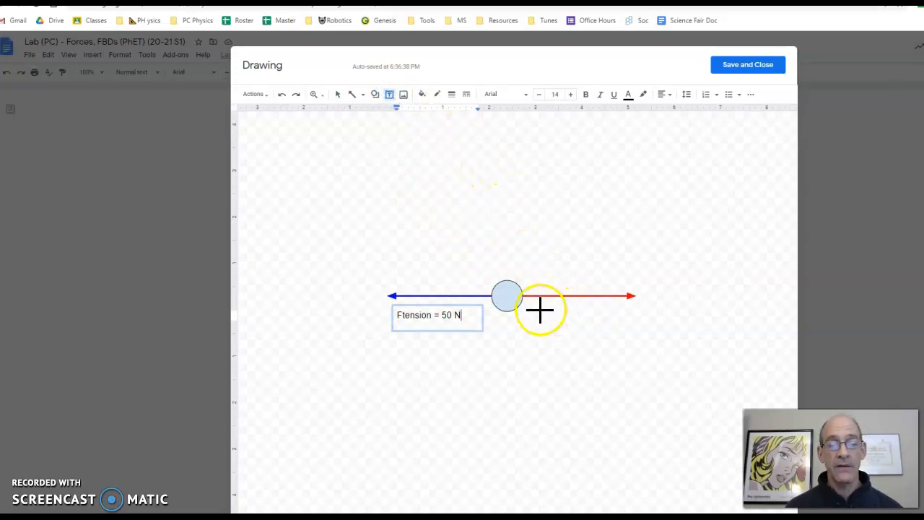
drag(538, 306, 629, 331)
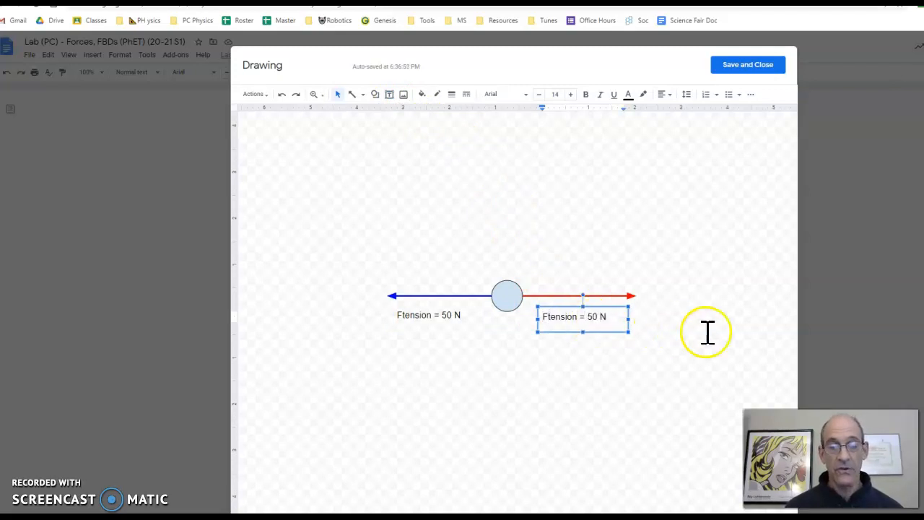
Nudge the "Ftension = 50 N" label below the red arrow upward so it sits just beneath the arrow
click(613, 308)
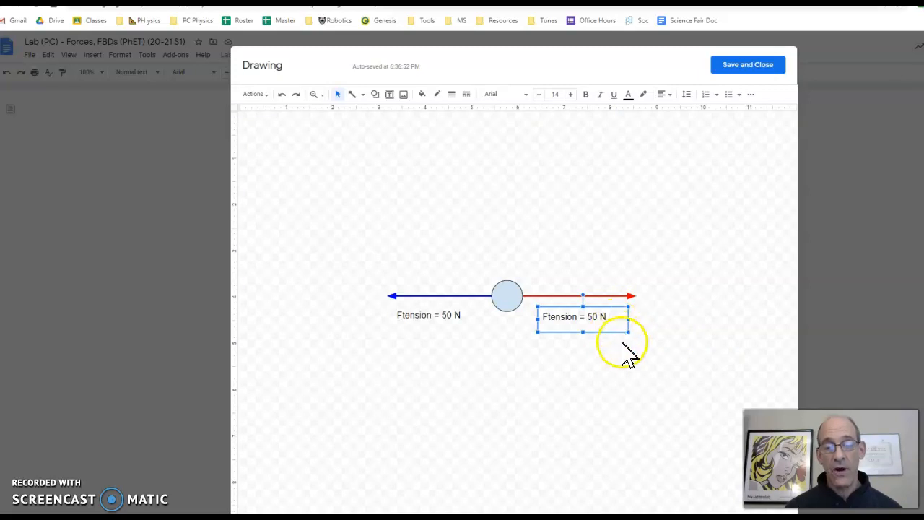
key(Up)
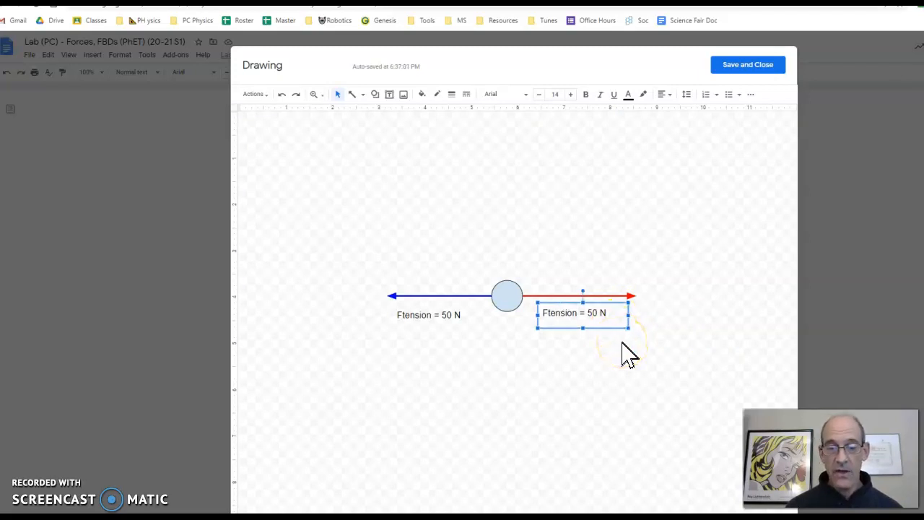
key(Up)
key(Up)
key(Up)
key(Up)
key(Up)
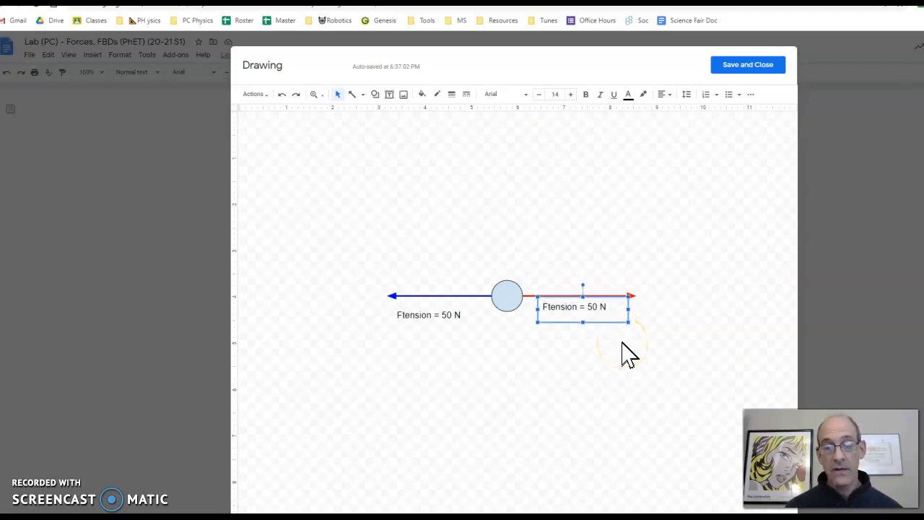
Nudge the label below the blue arrow up against the arrow and slightly right toward the circle, leaving nothing selected
click(446, 309)
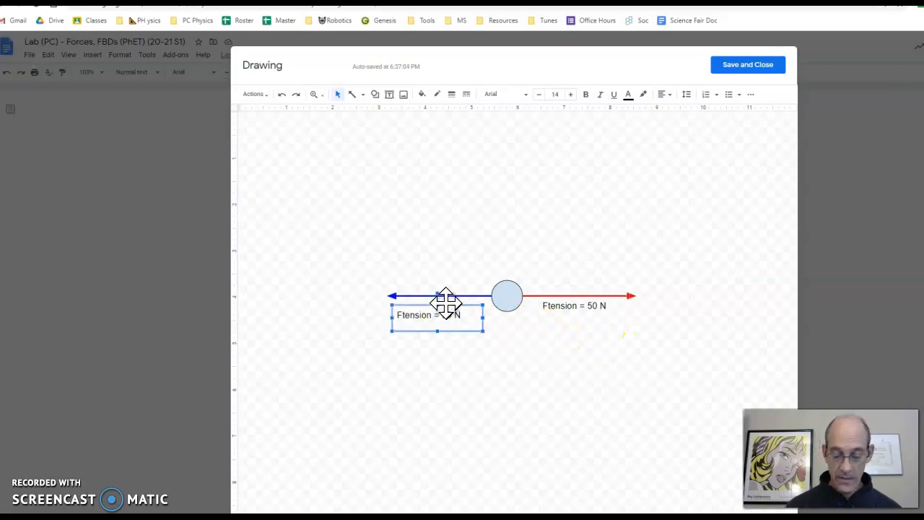
key(Up)
key(Up)
key(Up)
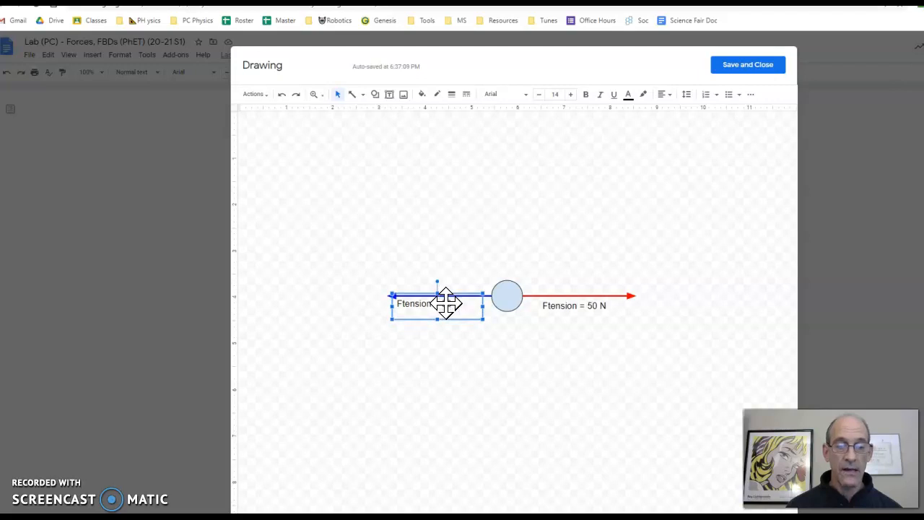
key(Right)
key(Right)
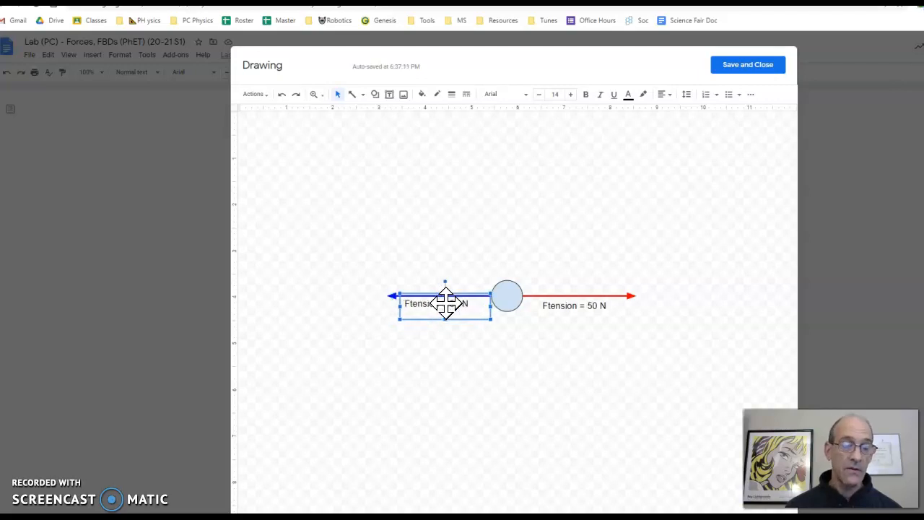
click(522, 341)
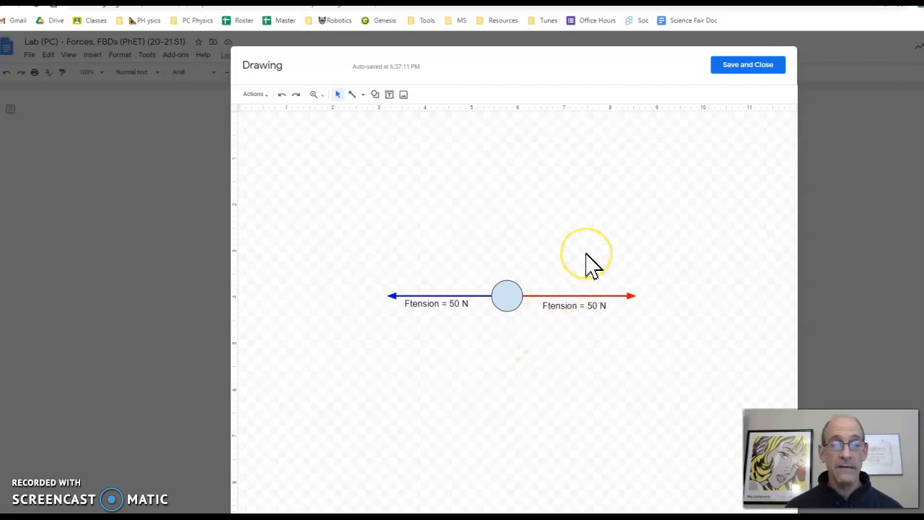
Save the force diagram into the document and reopen the drawing for editing
click(751, 67)
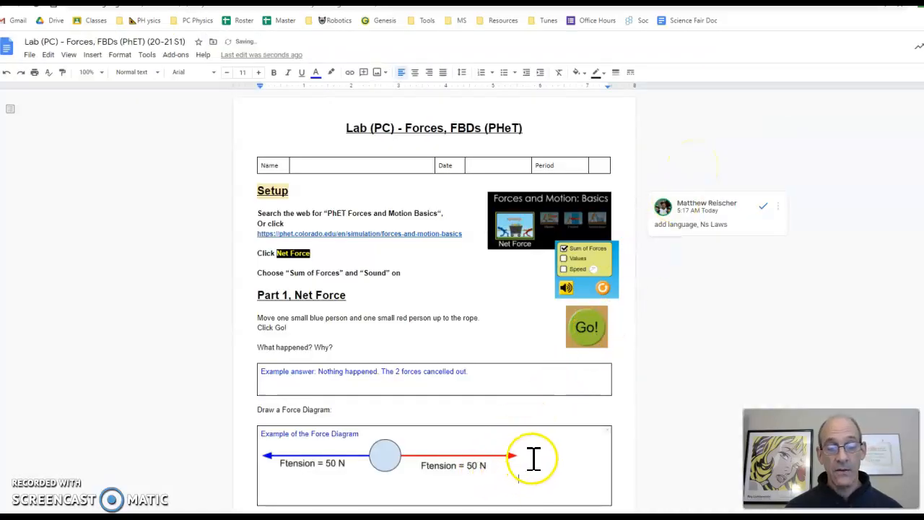
scroll(531, 460, down, 1)
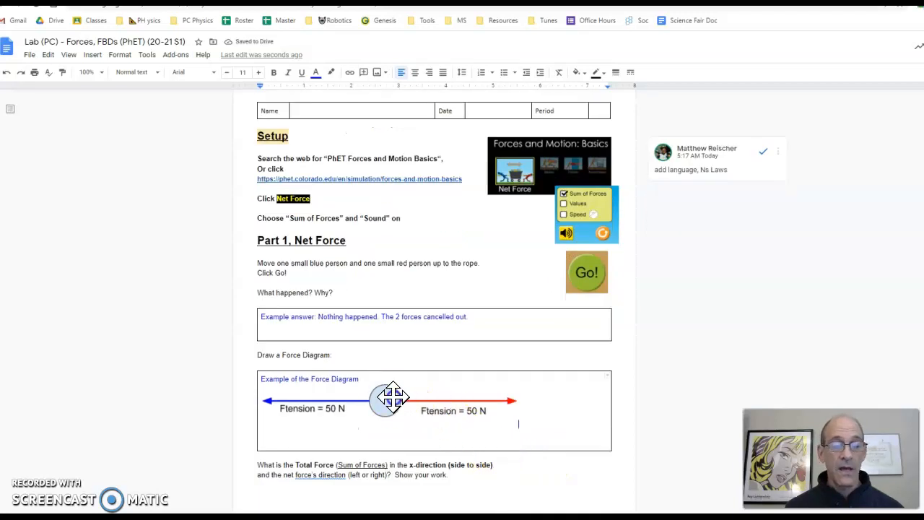
click(442, 414)
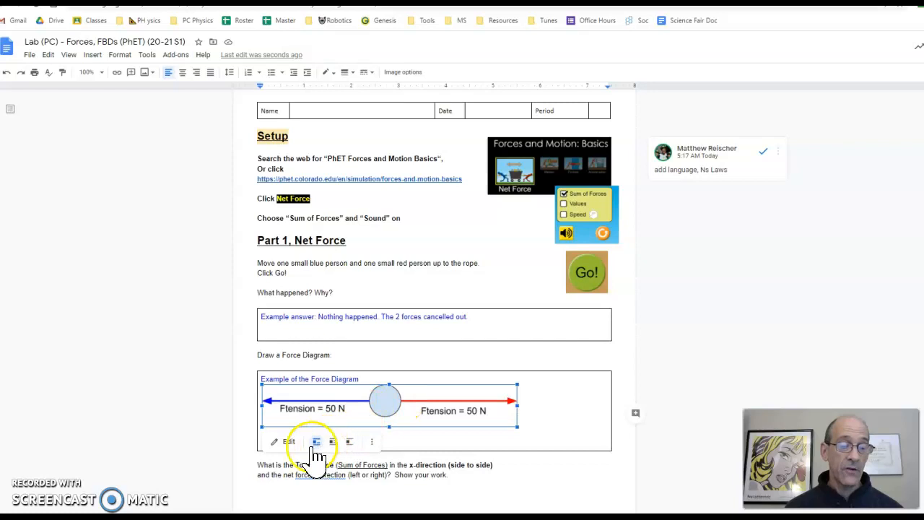
click(288, 444)
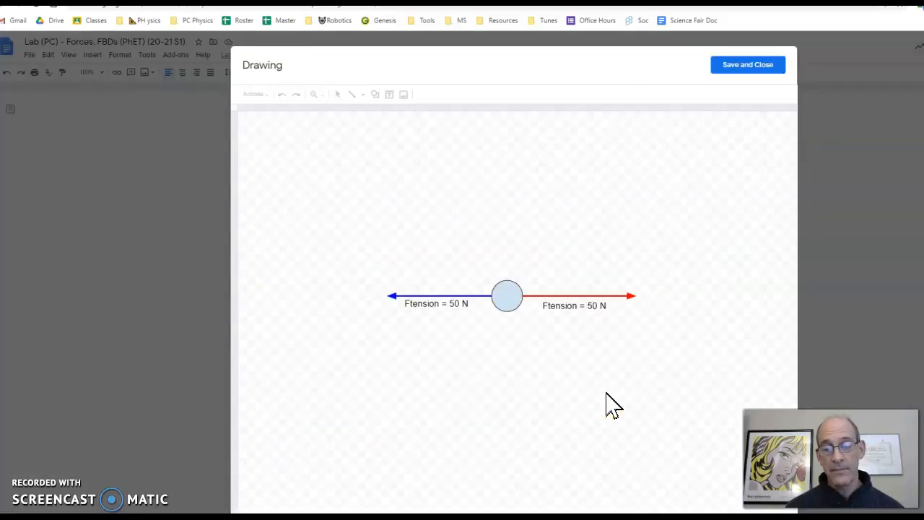
Format the word "tension" as subscript in the label below the red arrow
click(571, 306)
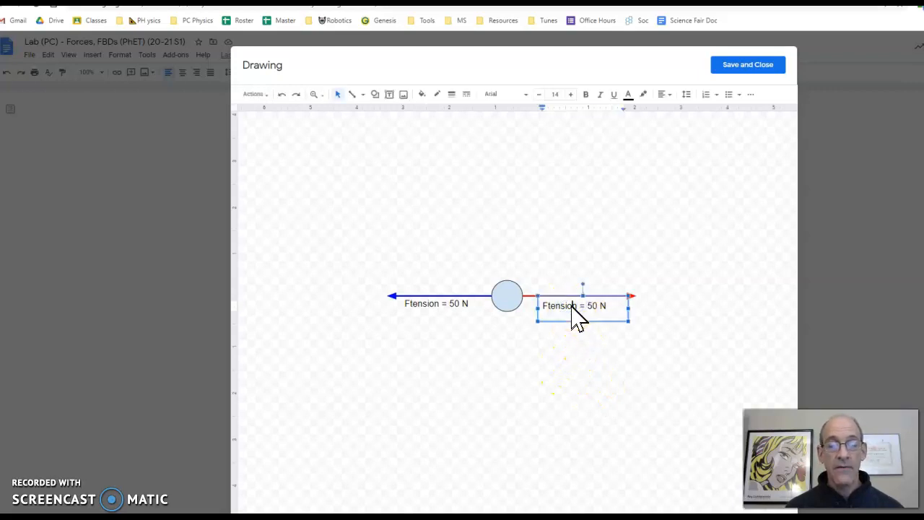
click(576, 306)
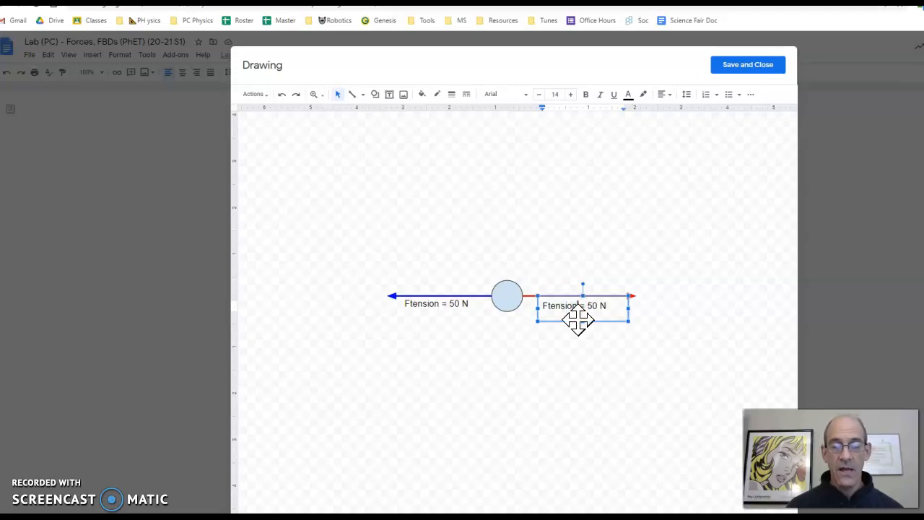
key(shift+Left)
key(shift+Left)
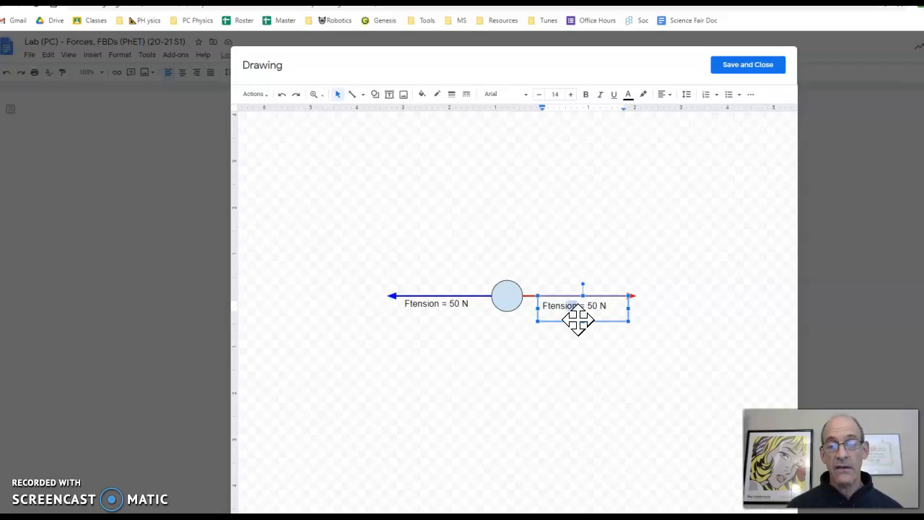
key(shift+Left)
key(shift+Left)
key(shift+Left)
key(shift+Left)
key(shift+Left)
key(shift+Left)
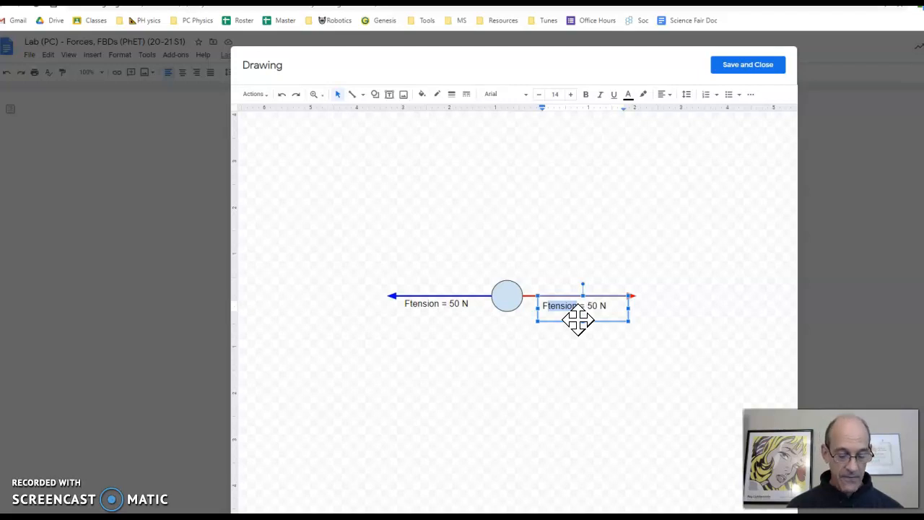
key(ctrl+comma)
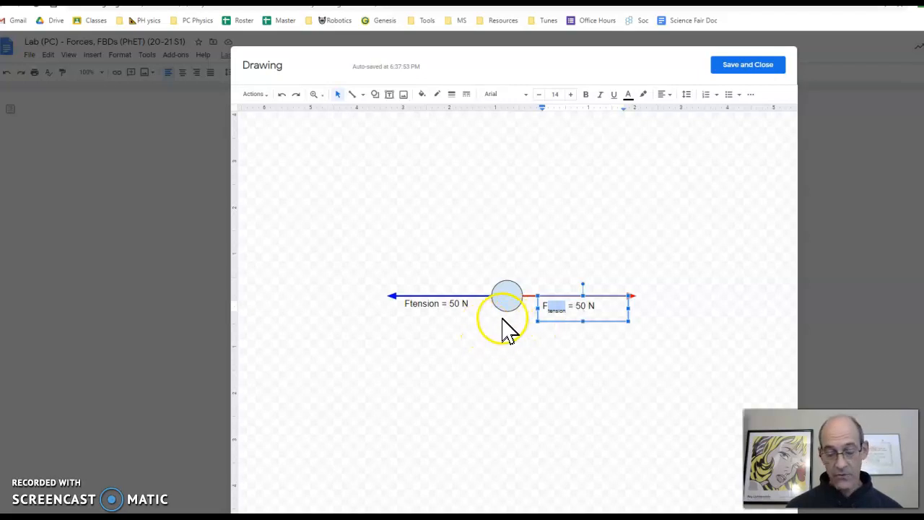
Select the word "tension" after the F in the label below the blue arrow
click(438, 303)
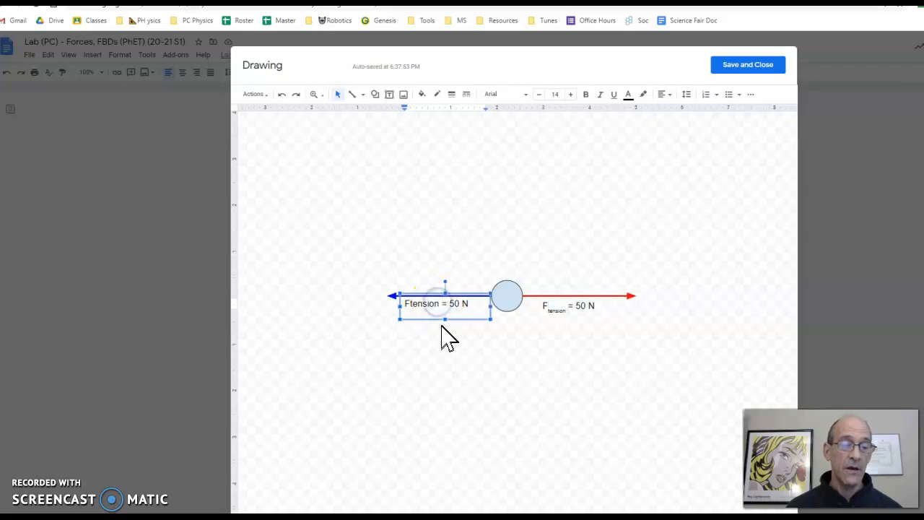
key(shift+Left)
key(shift+Left)
key(shift+Left)
key(shift+Left)
key(shift+Left)
key(shift+Left)
key(shift+Left)
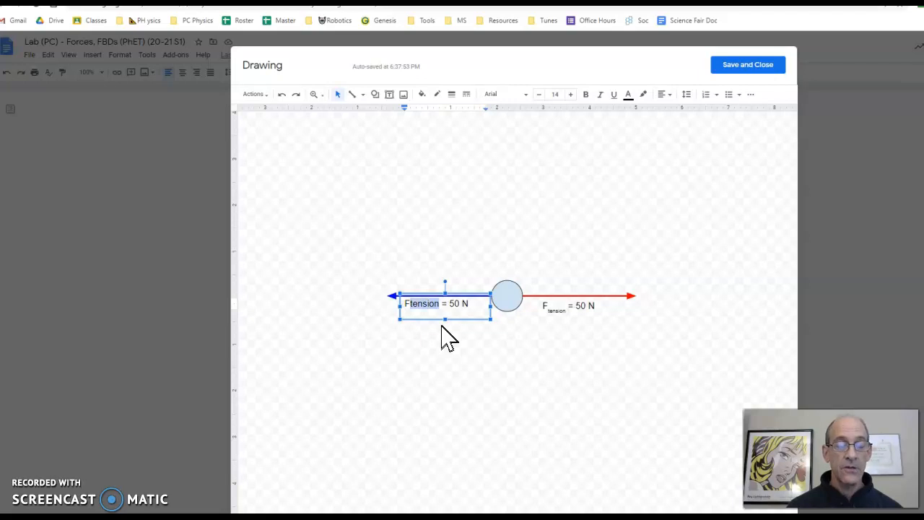